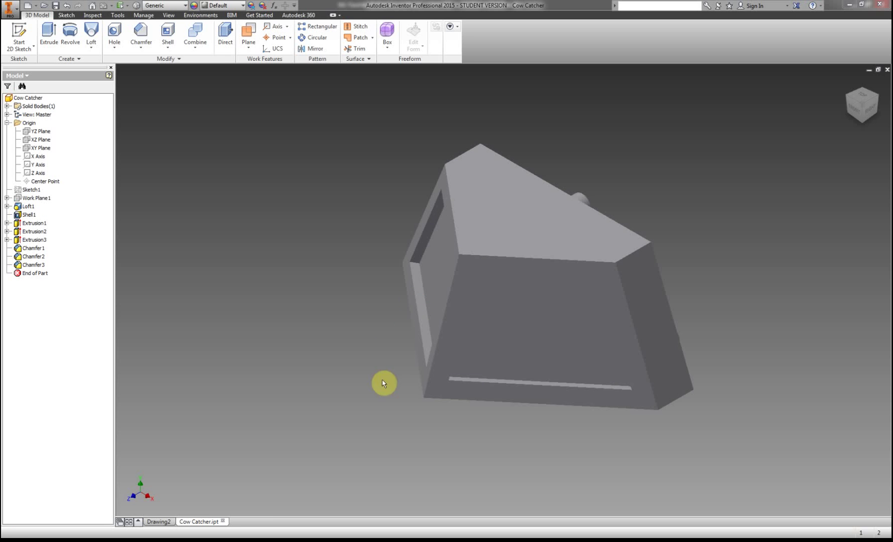
Place a front base view of Cow Catcher.ipt at 2:1 scale near the left edge of the Drawing2 sheet.
left_click(159, 523)
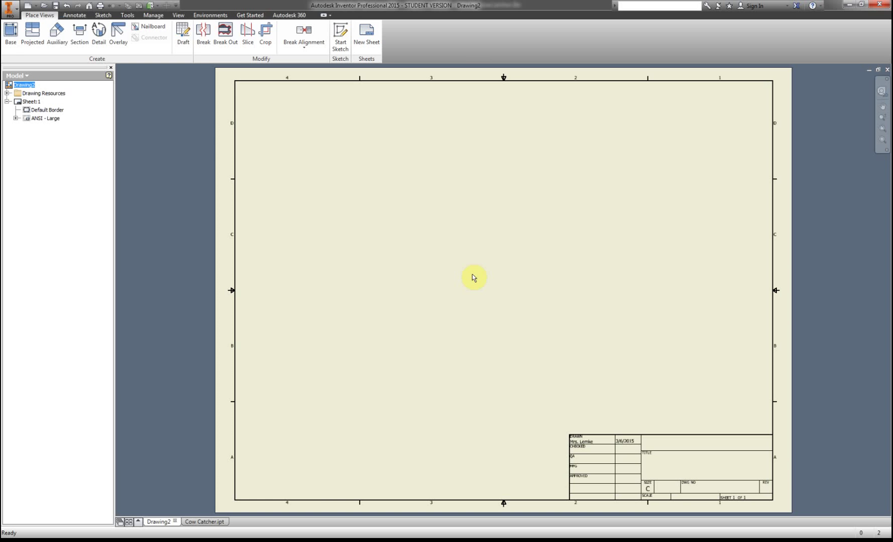
left_click(12, 33)
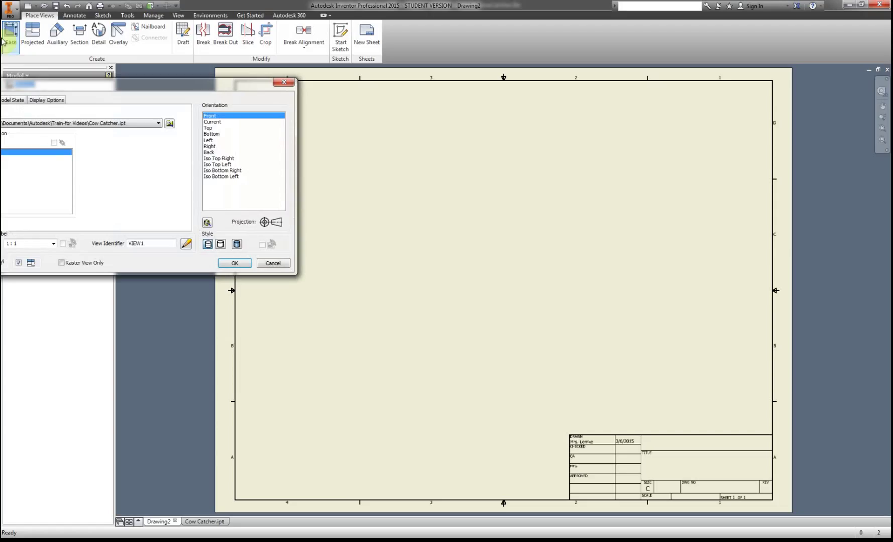
left_click(53, 244)
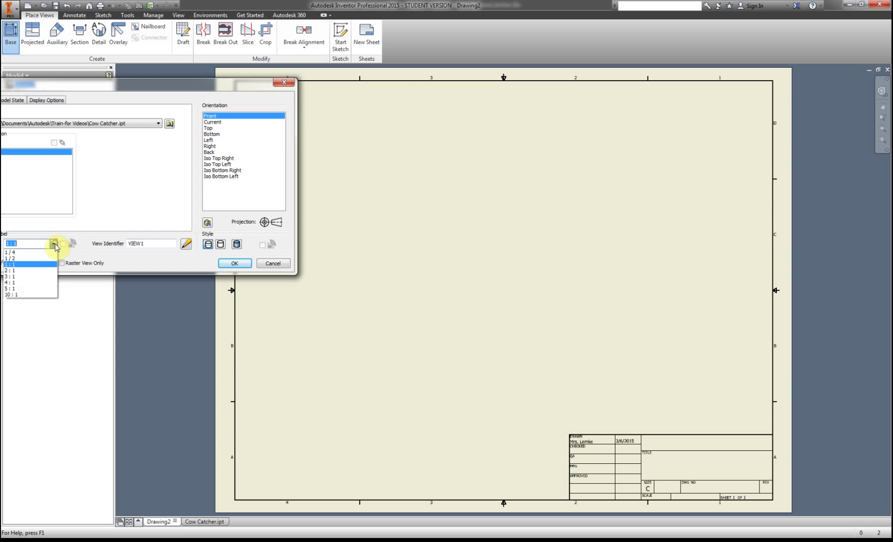
left_click(17, 272)
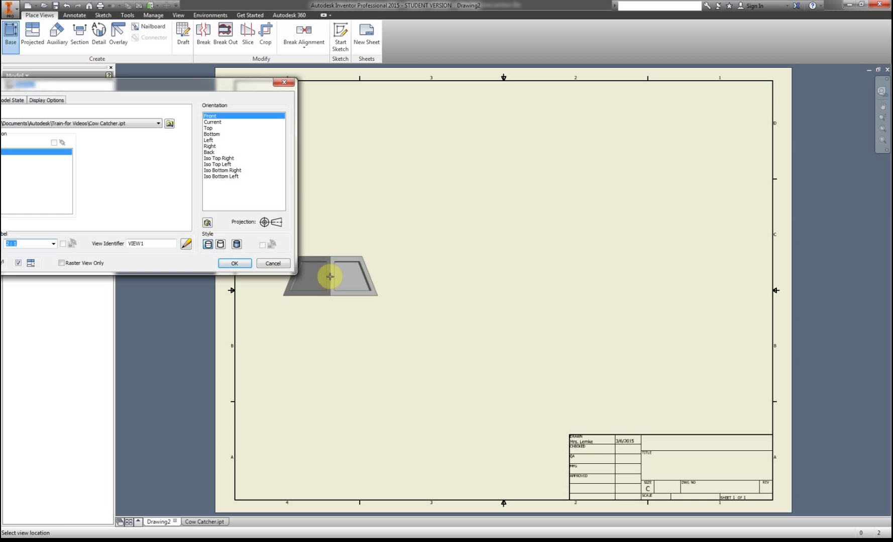
left_click(332, 280)
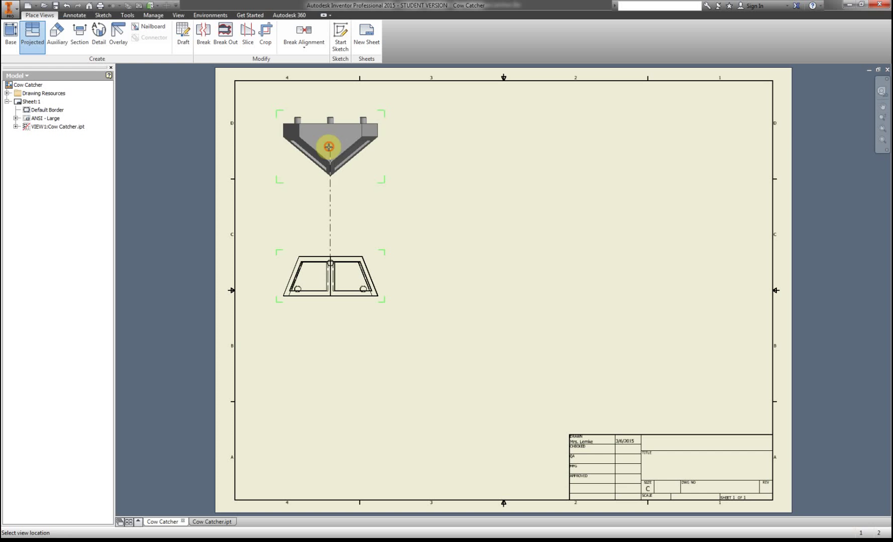
Create projected top, bottom, right-side and isometric views from the front view, with the isometric in the sheet's upper-right corner.
left_click(329, 147)
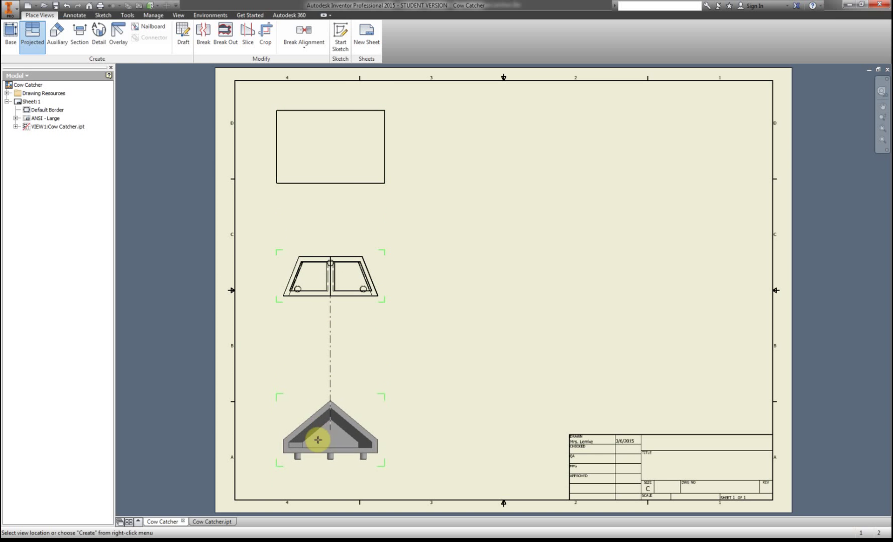
left_click(319, 437)
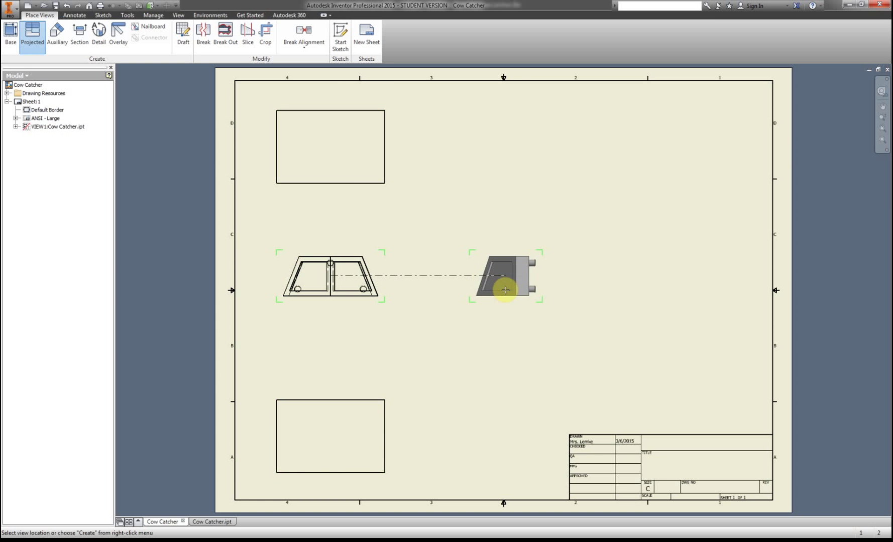
left_click(497, 288)
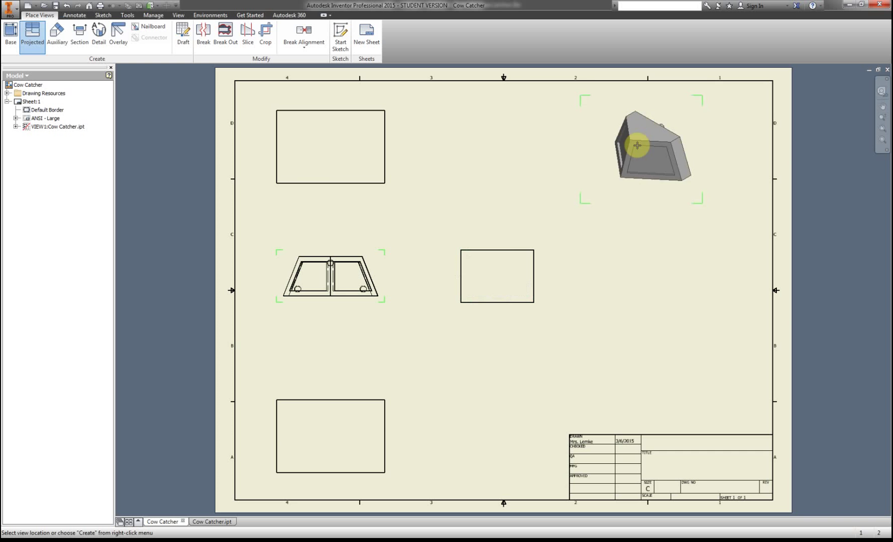
left_click(675, 163)
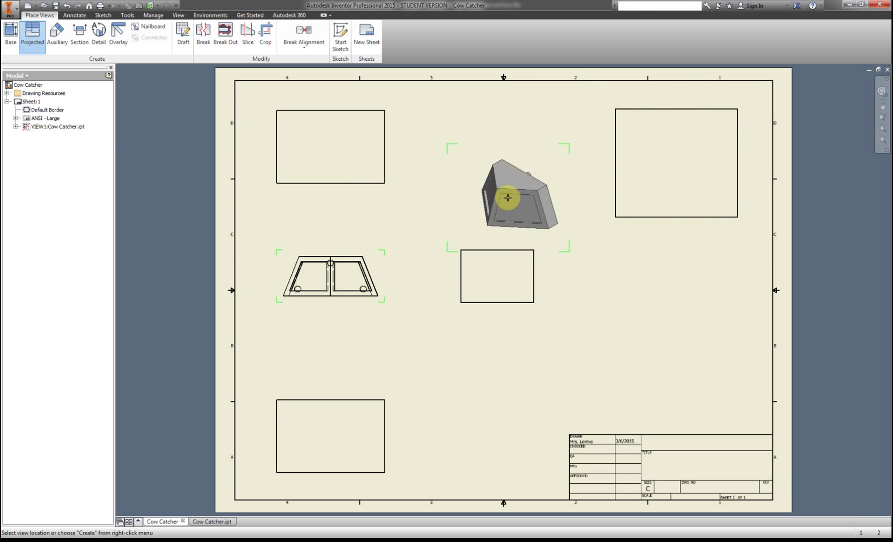
right_click(543, 179)
left_click(463, 180)
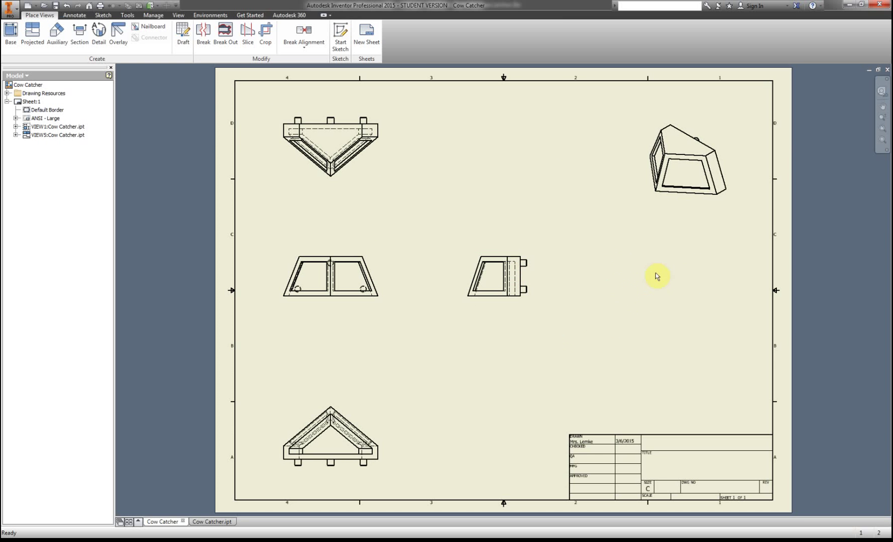
Create a projected rear view to the right of the side view.
left_click(32, 40)
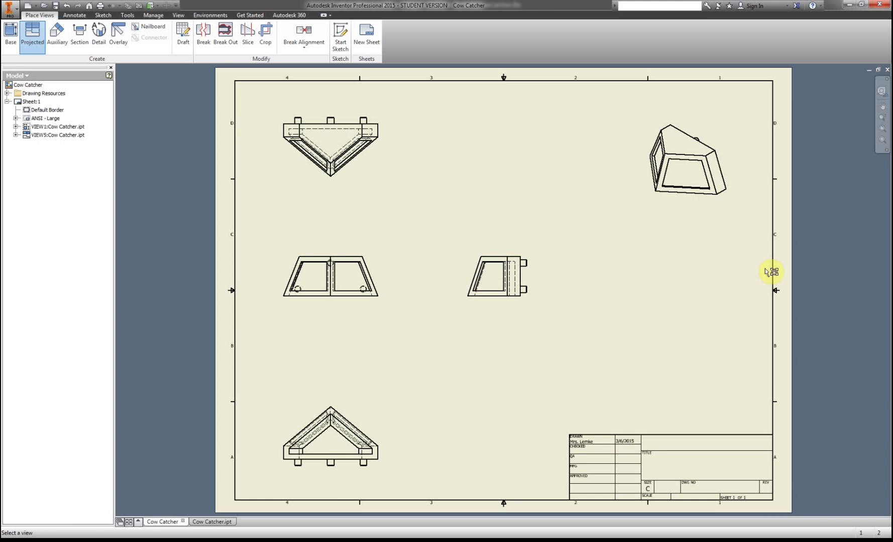
left_click(491, 279)
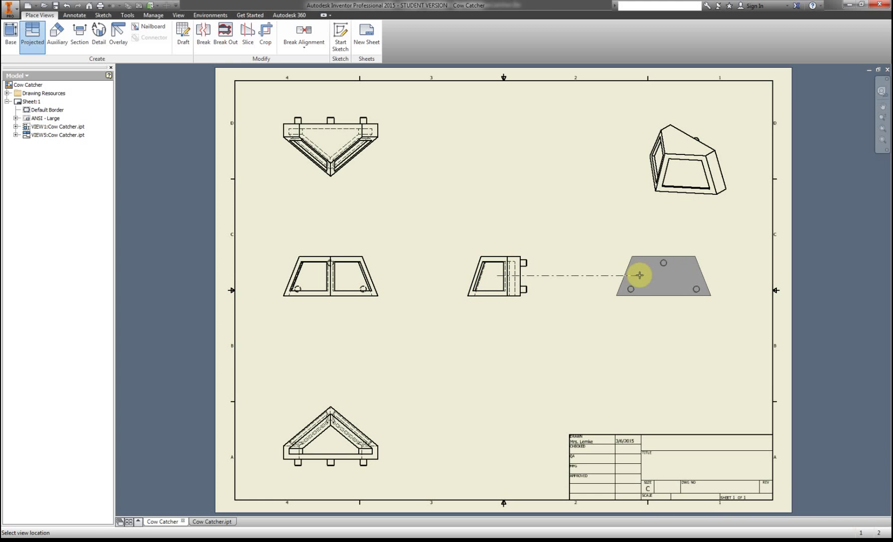
left_click(636, 275)
right_click(635, 276)
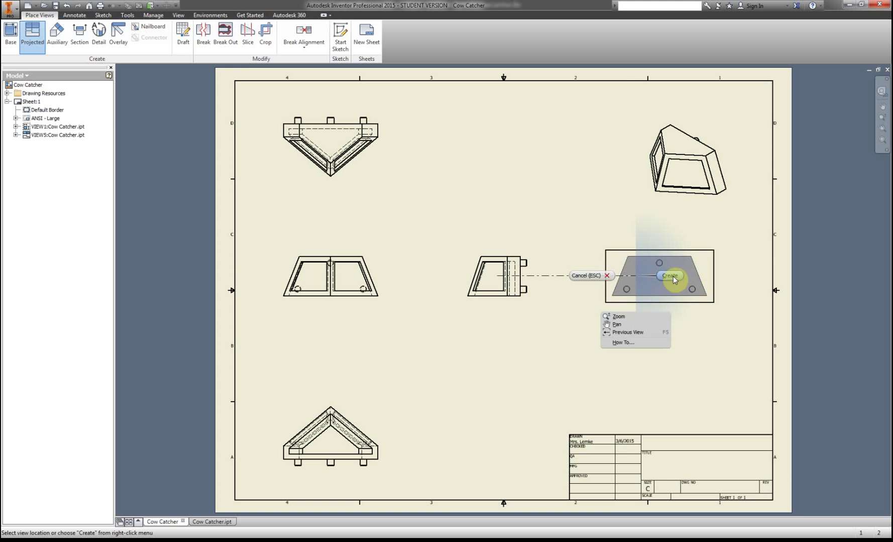
left_click(584, 288)
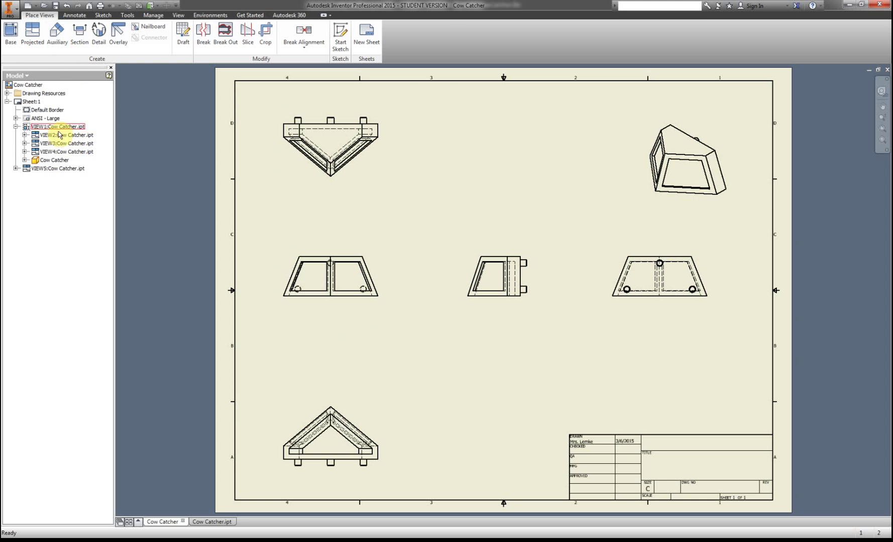
Create a 2:1 auxiliary view from the bottom view's right slanted edge, with its definition shown in the base view.
left_click(59, 43)
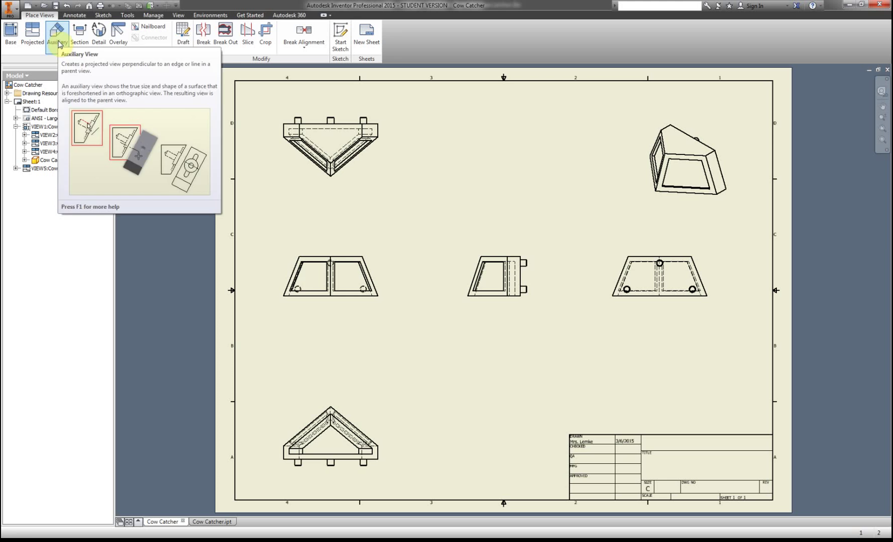
left_click(378, 420)
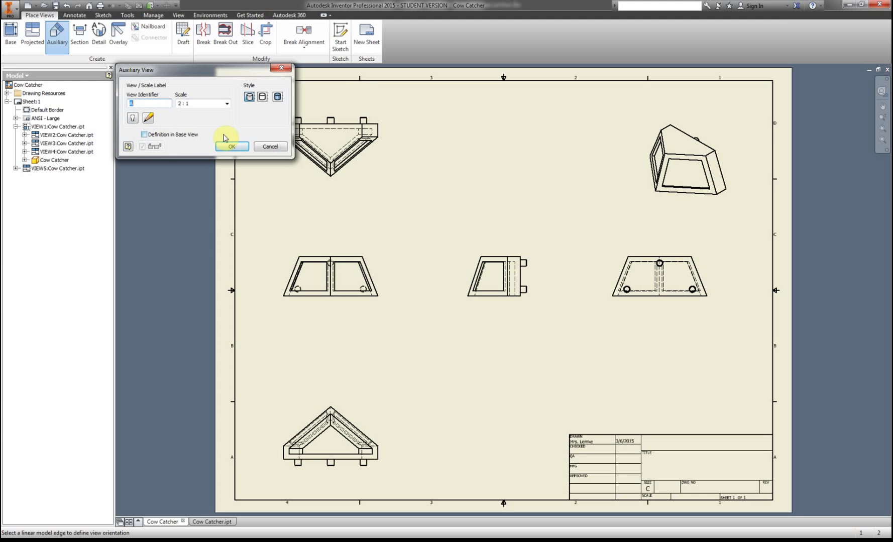
left_click(145, 135)
left_click(358, 431)
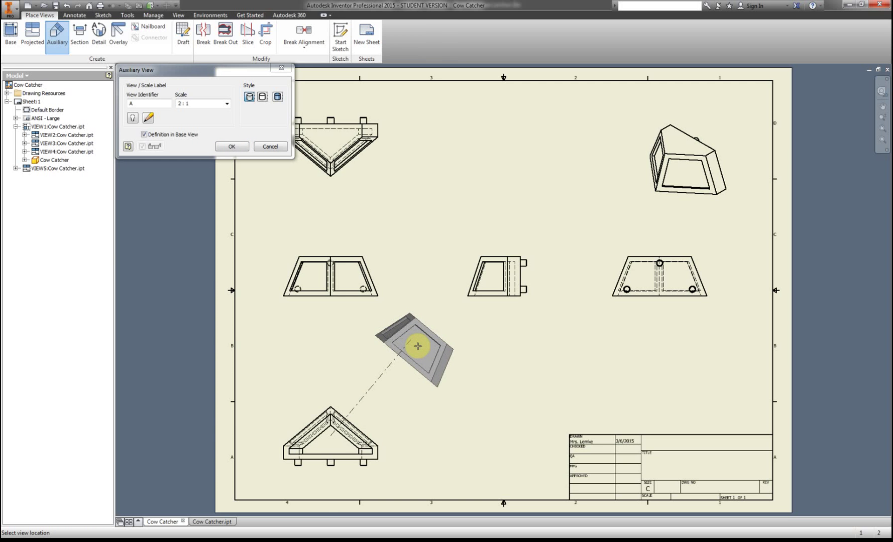
left_click(419, 342)
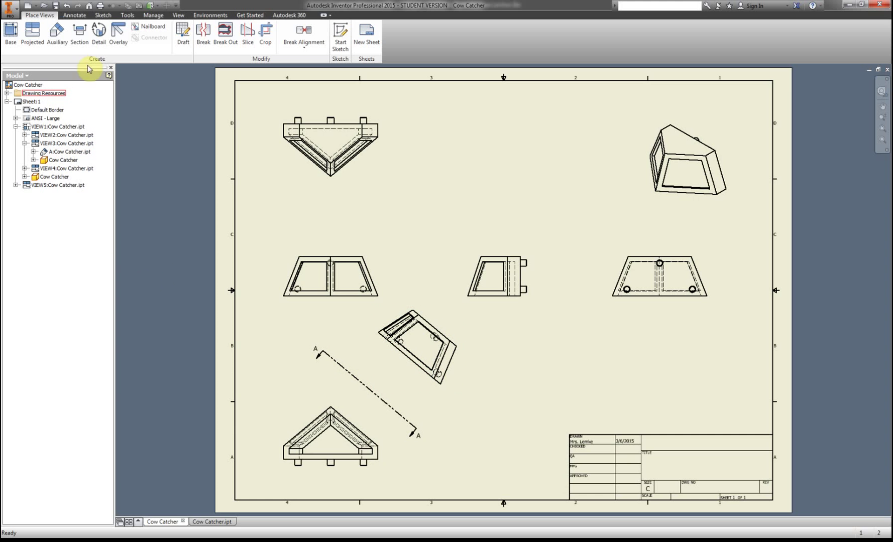
Create a full-depth 2:1 section view below the side view, cut along a horizontal line through the side view's middle.
left_click(79, 40)
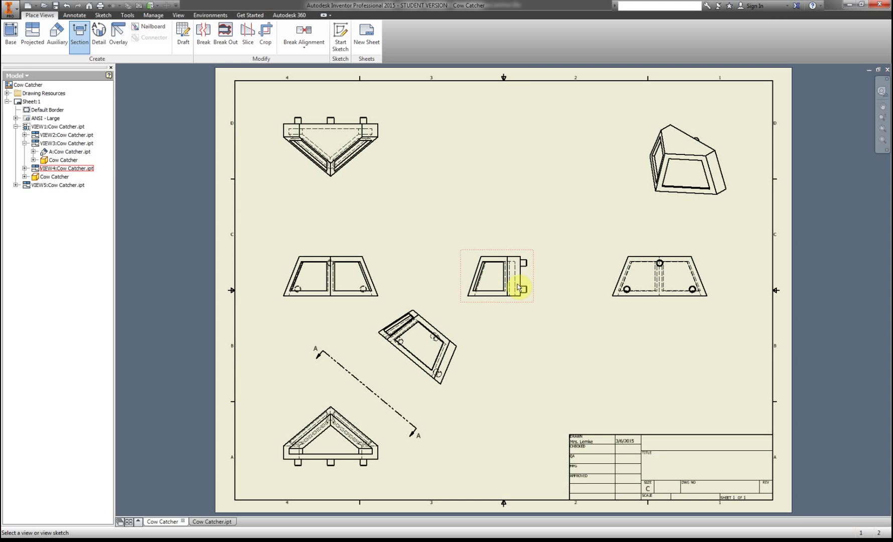
left_click(519, 287)
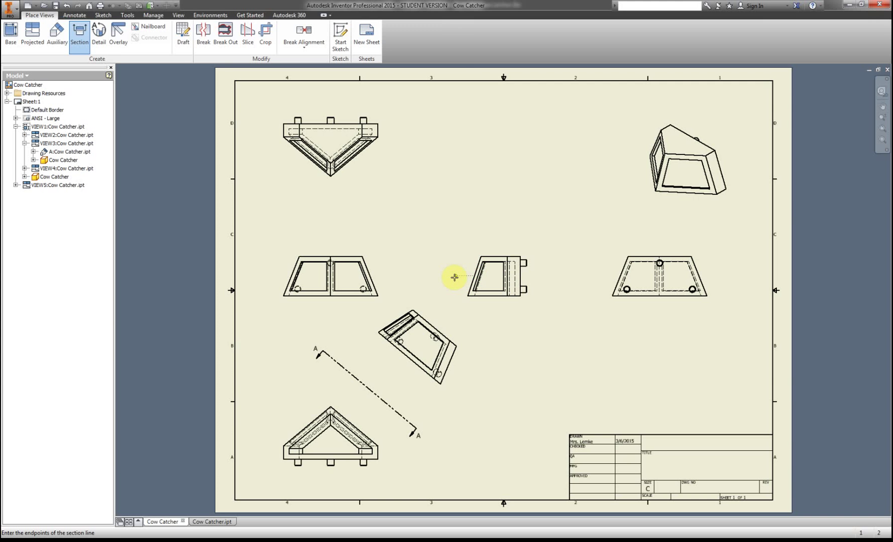
left_click(454, 277)
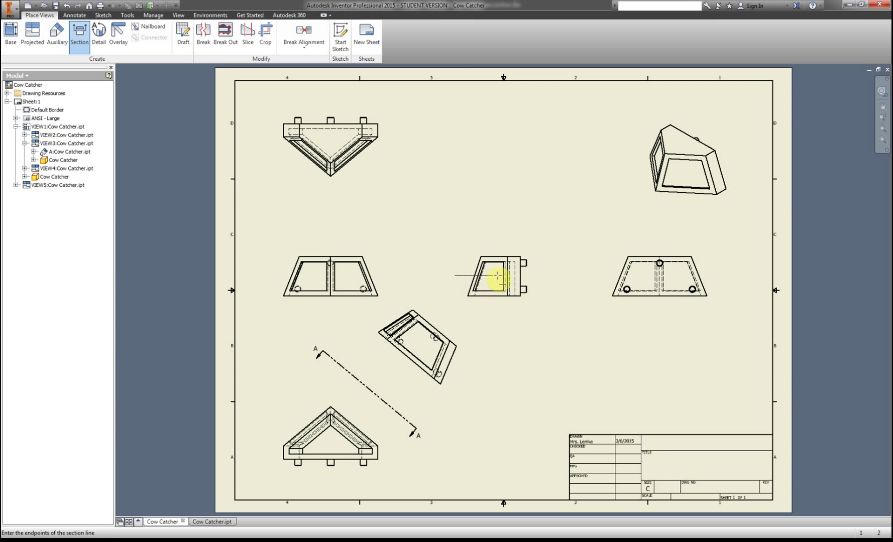
left_click(538, 276)
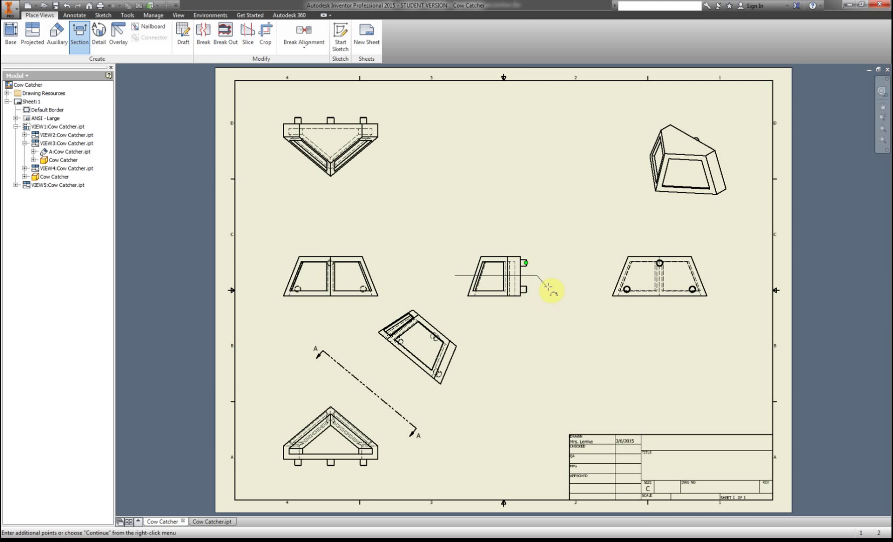
right_click(546, 279)
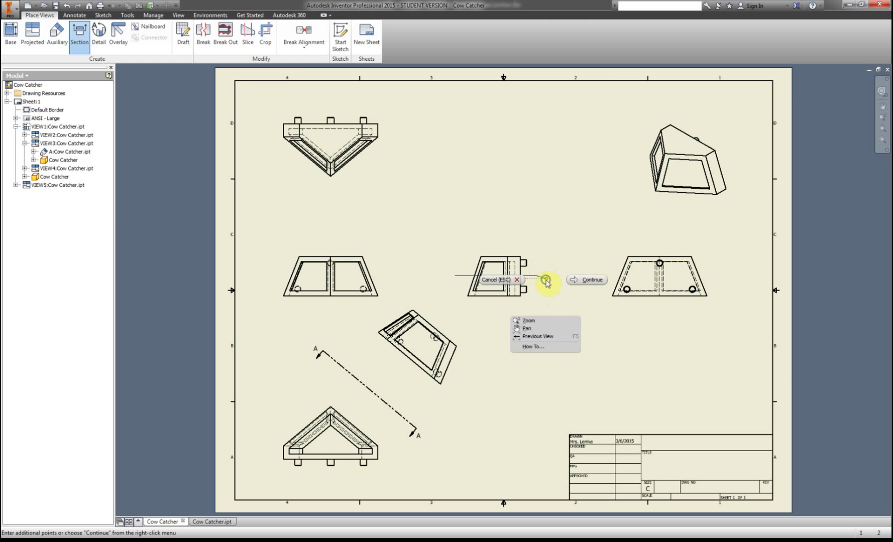
left_click(580, 282)
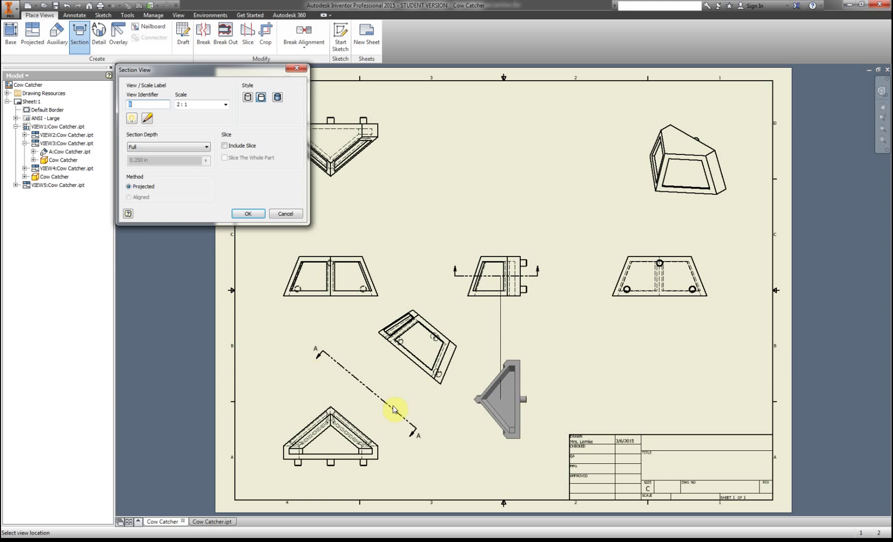
double_click(133, 104)
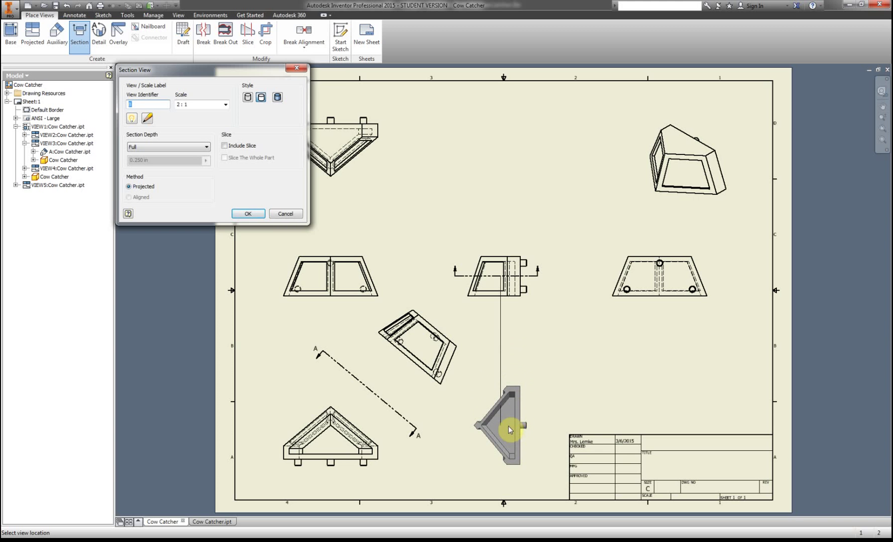
left_click(520, 414)
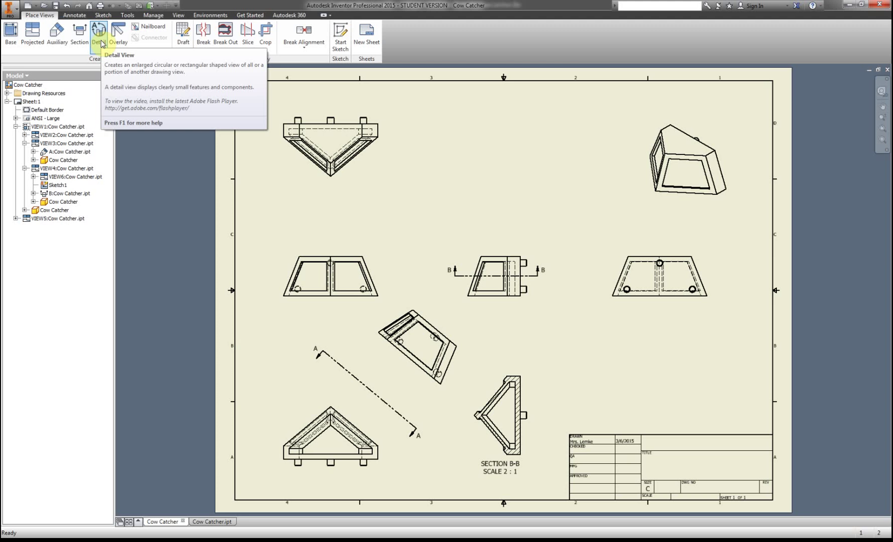
Create a 4:1 detail view with a circular fence around the side view's upper peg, placed beside the top view.
left_click(100, 44)
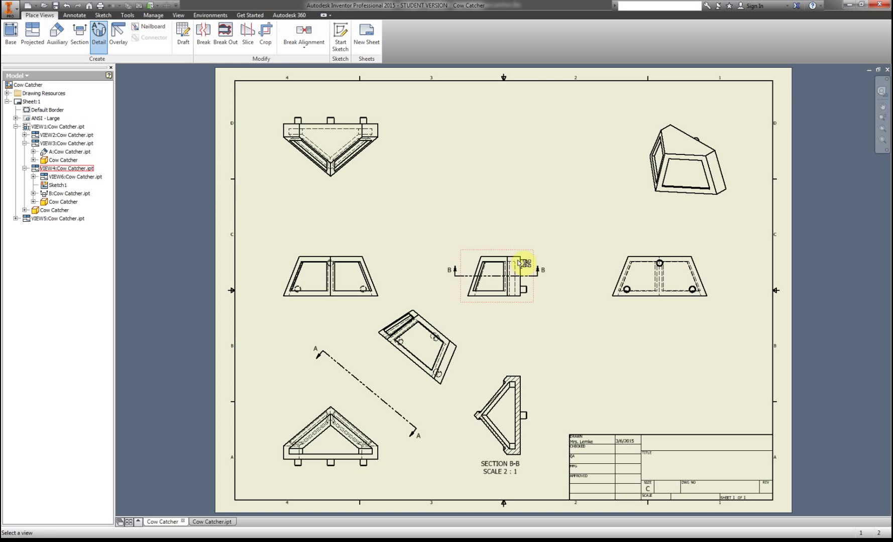
left_click(520, 263)
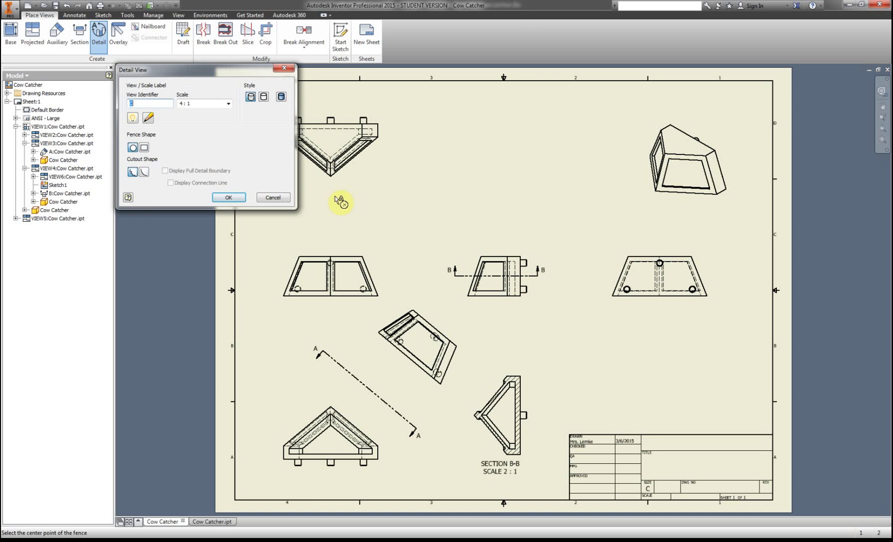
left_click(130, 103)
left_click(521, 262)
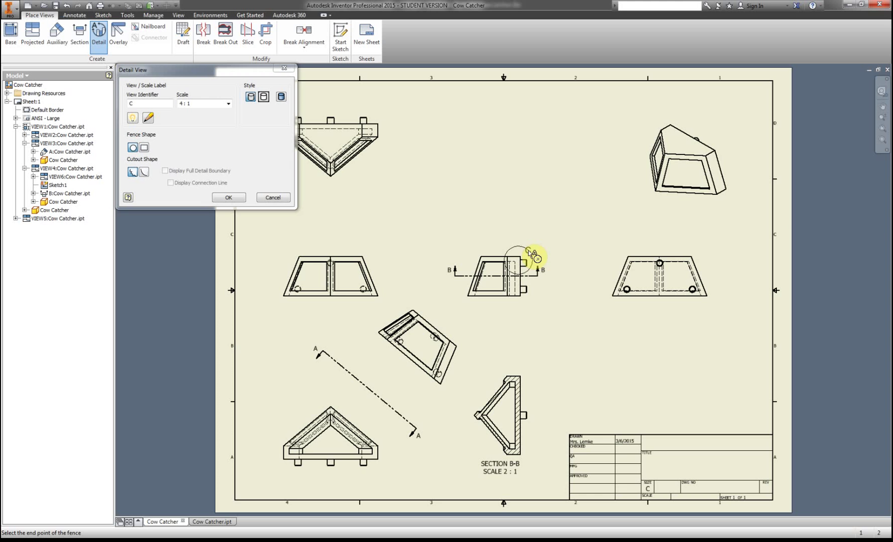
left_click(528, 250)
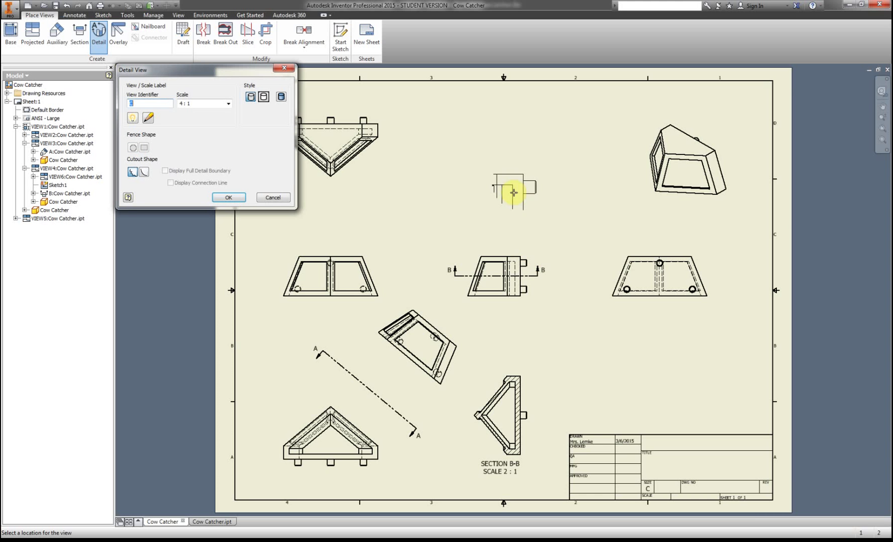
left_click(448, 152)
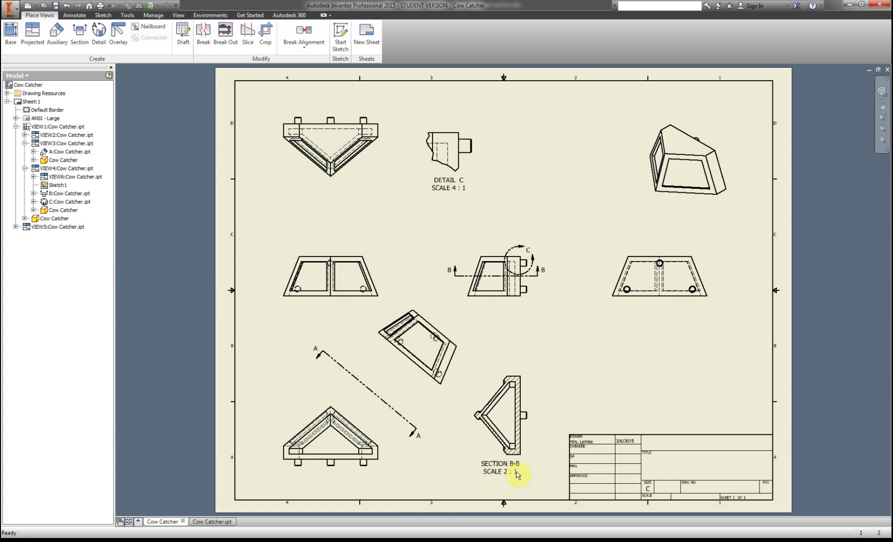
Try to create a 4:1 detail view with a circular fence around the rear view's lower-left peg.
double_click(375, 259)
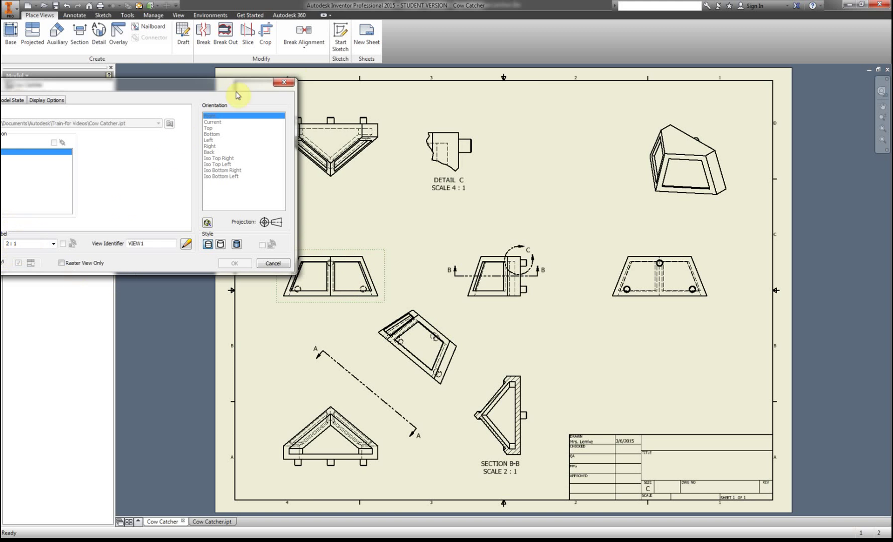
left_click(293, 81)
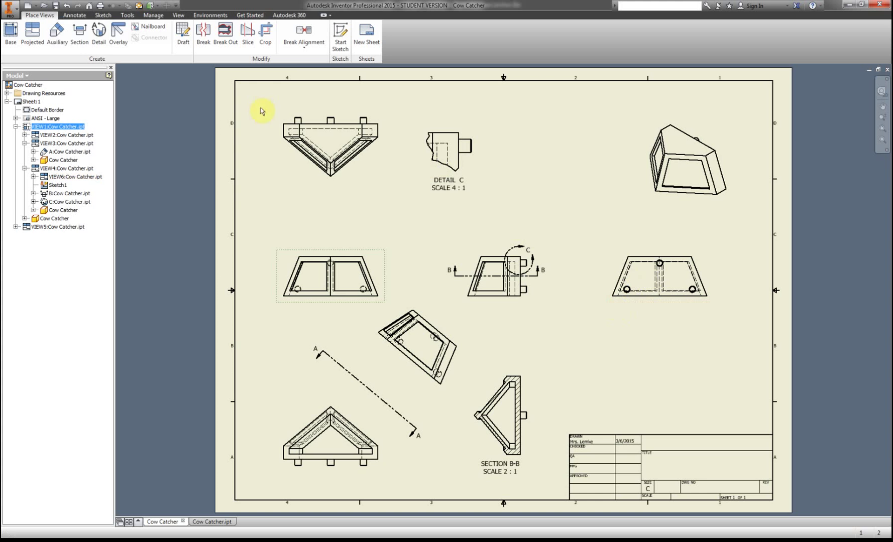
left_click(99, 34)
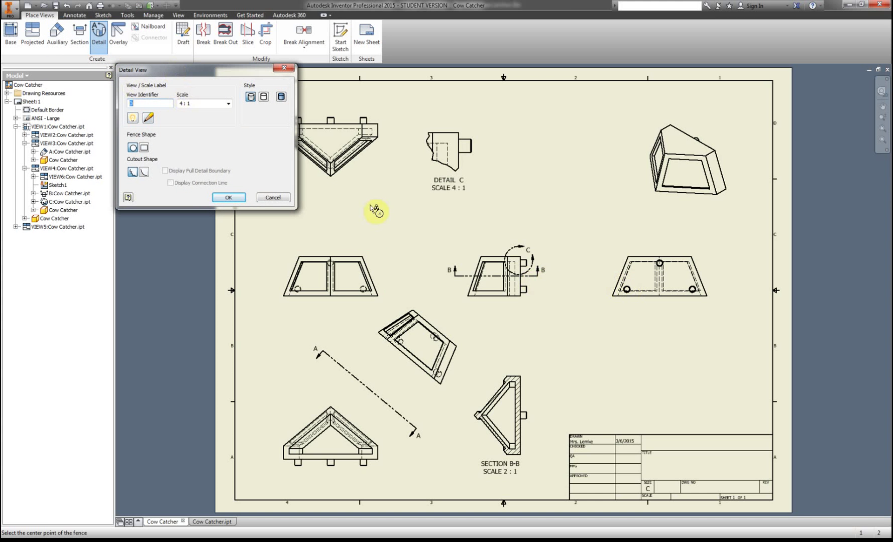
left_click(229, 103)
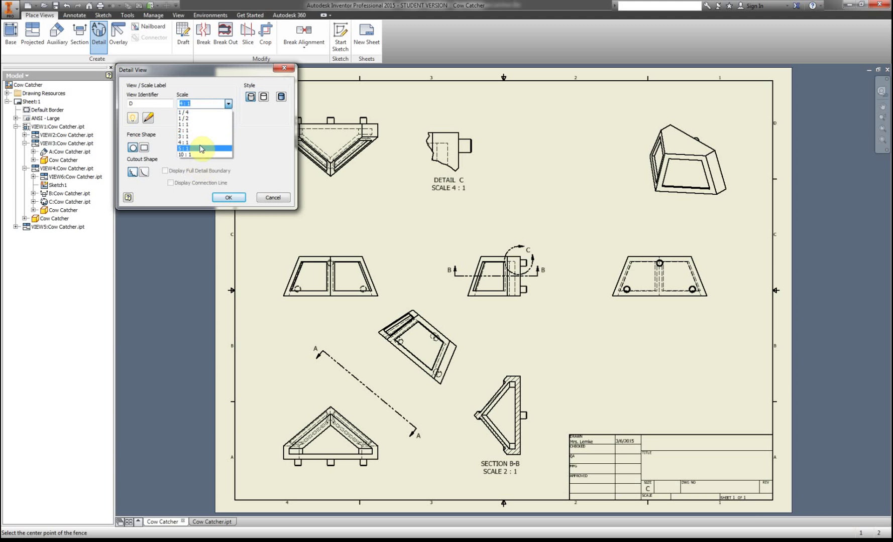
left_click(201, 142)
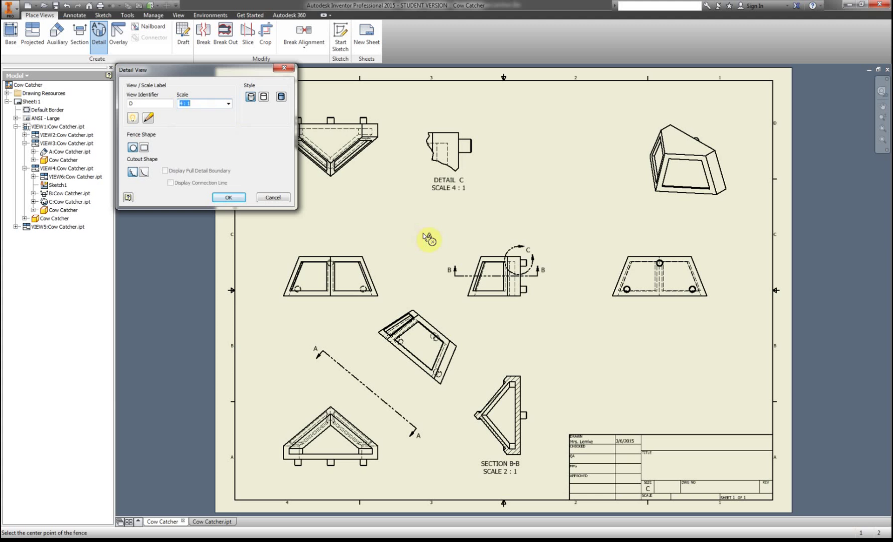
left_click(627, 290)
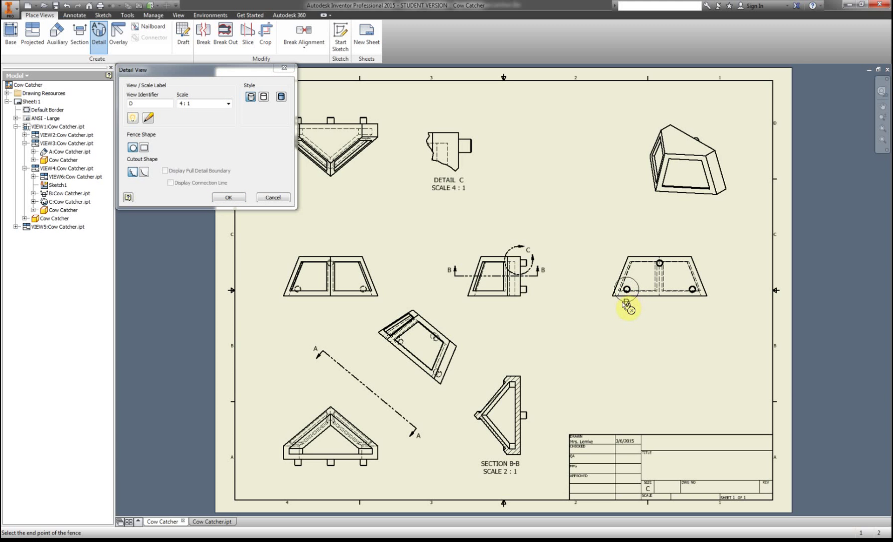
left_click(621, 302)
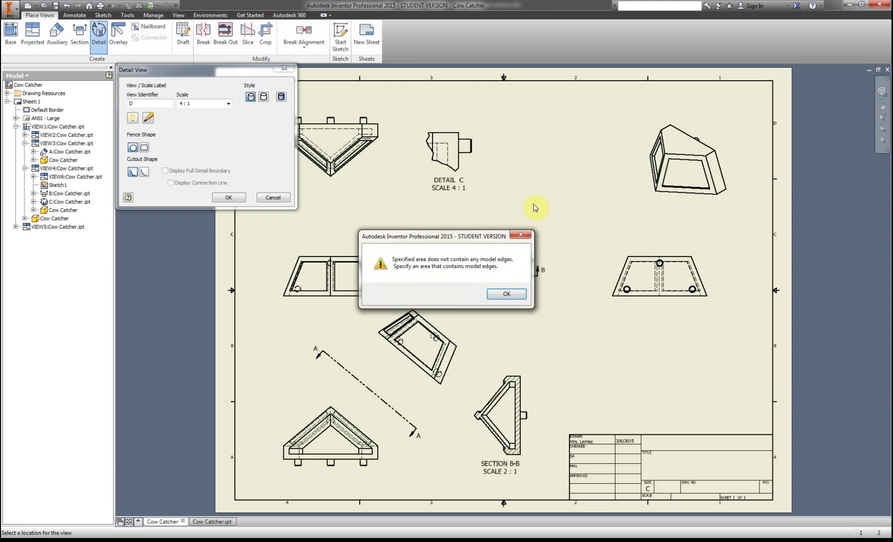
left_click(511, 294)
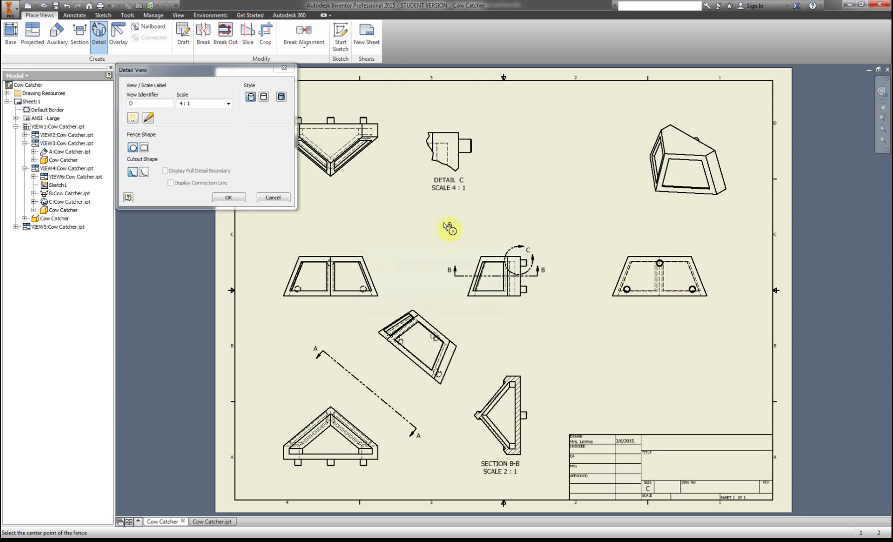
left_click(627, 291)
left_click(619, 301)
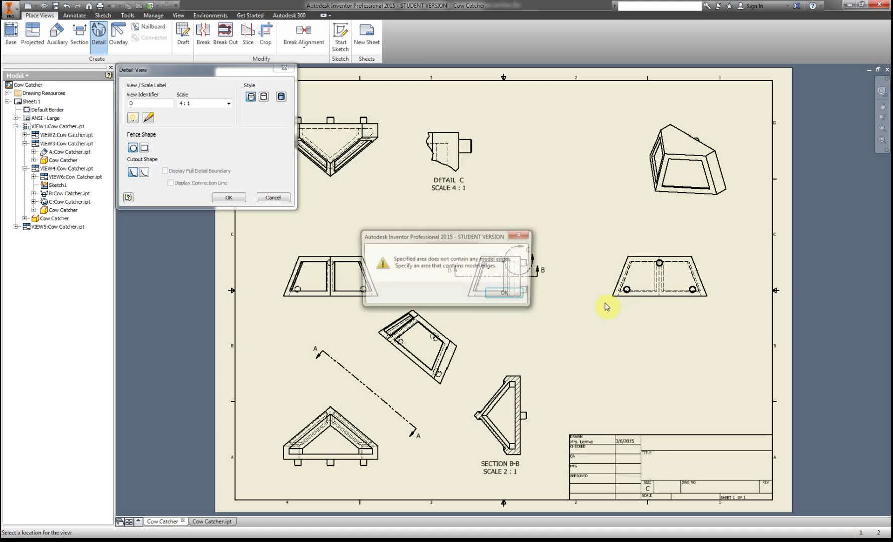
left_click(497, 294)
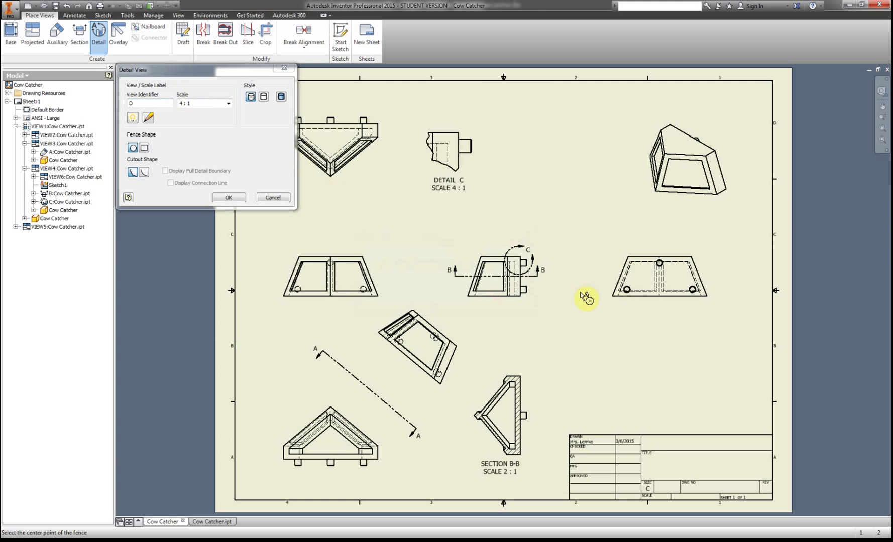
Try 4:1 detail views with circular fences around the rear view's upper peg and its lower-right peg.
left_click(660, 263)
left_click(667, 254)
left_click(624, 229)
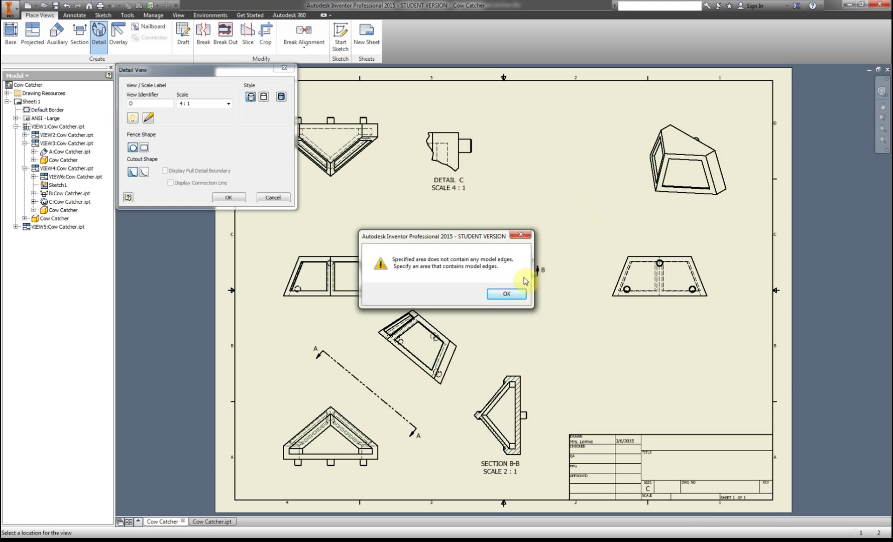
left_click(515, 295)
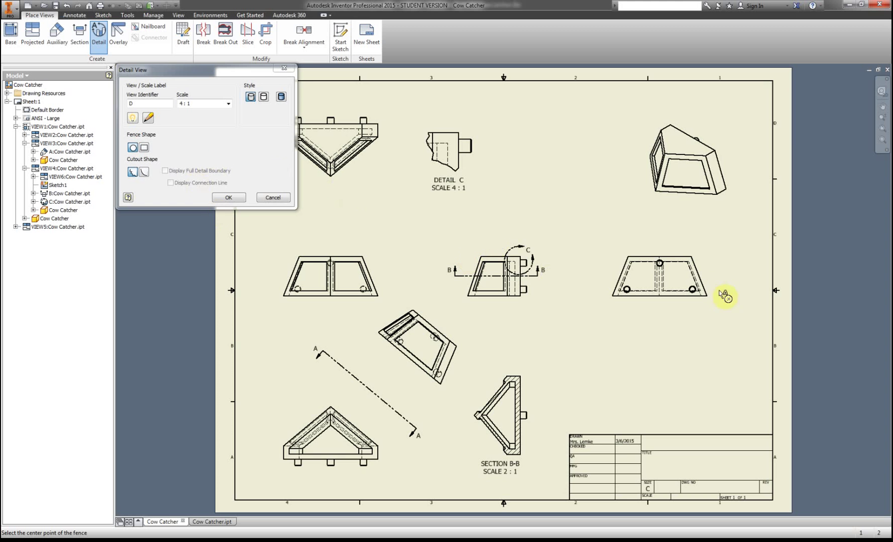
left_click(693, 289)
left_click(718, 300)
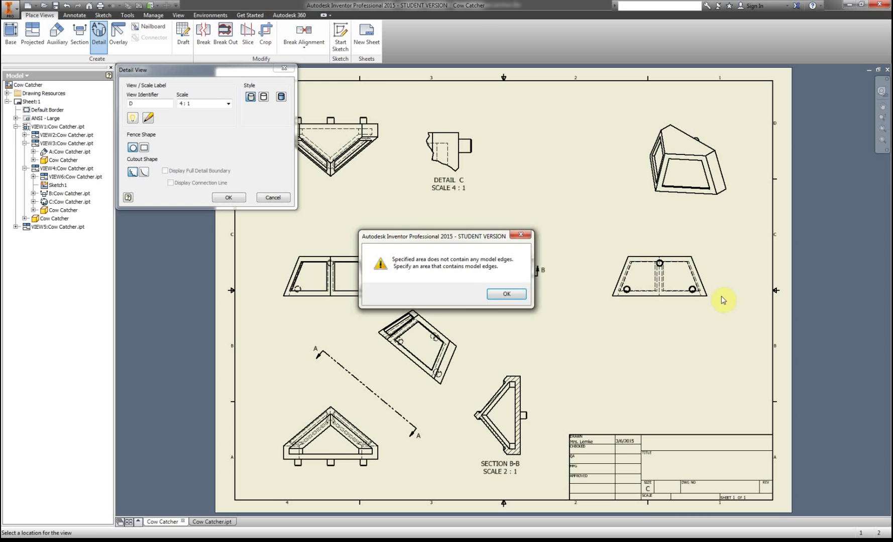
left_click(506, 295)
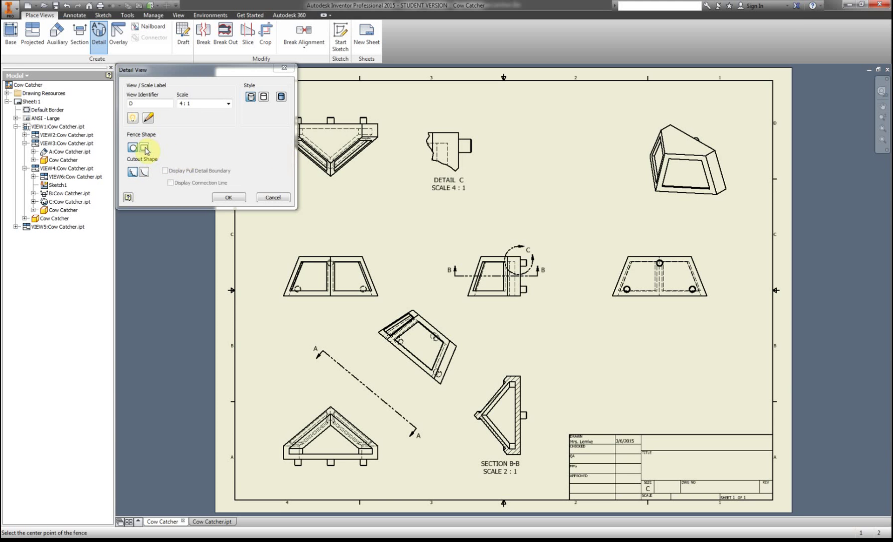
Try 4:1 detail views with a rectangular fence around each of the rear view's three pegs.
left_click(145, 149)
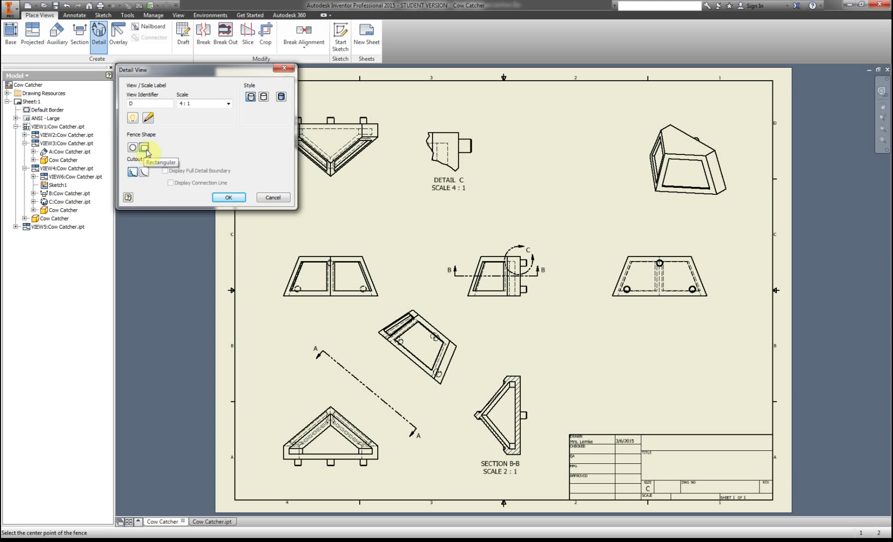
left_click(628, 287)
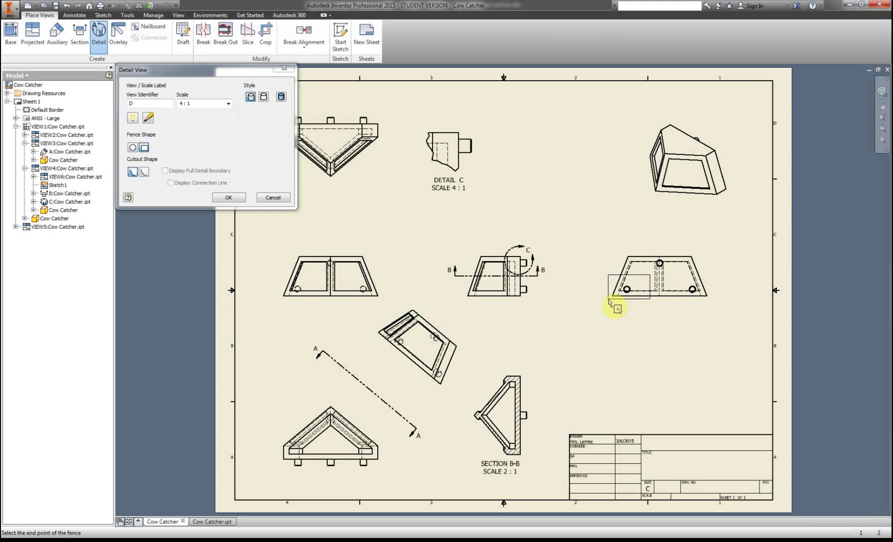
left_click(609, 300)
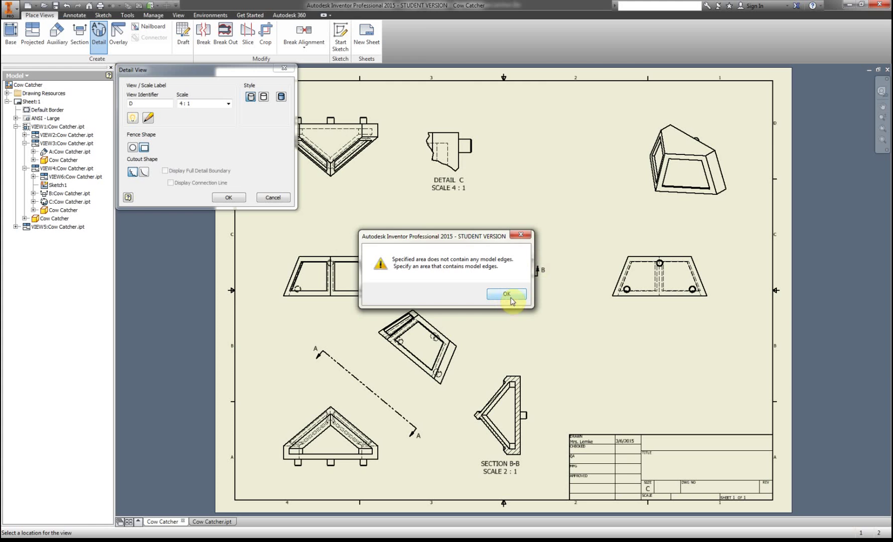
left_click(511, 298)
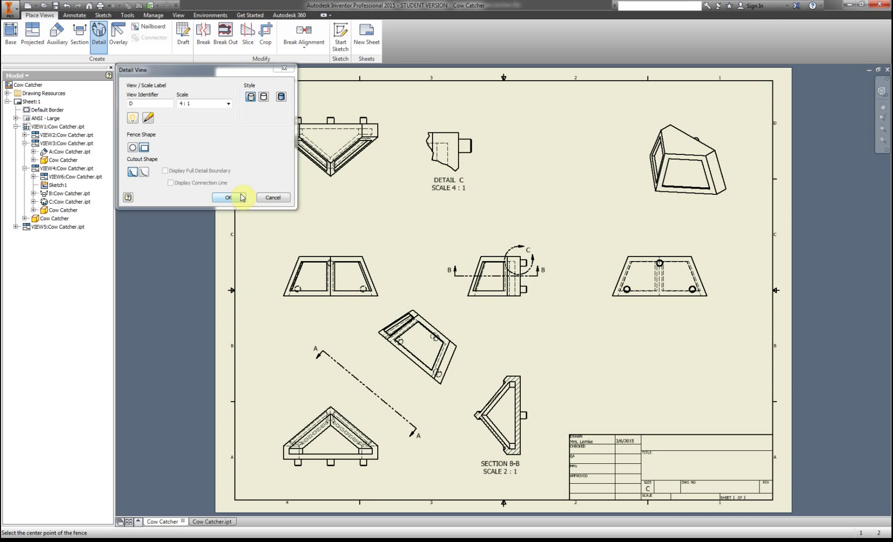
left_click(691, 290)
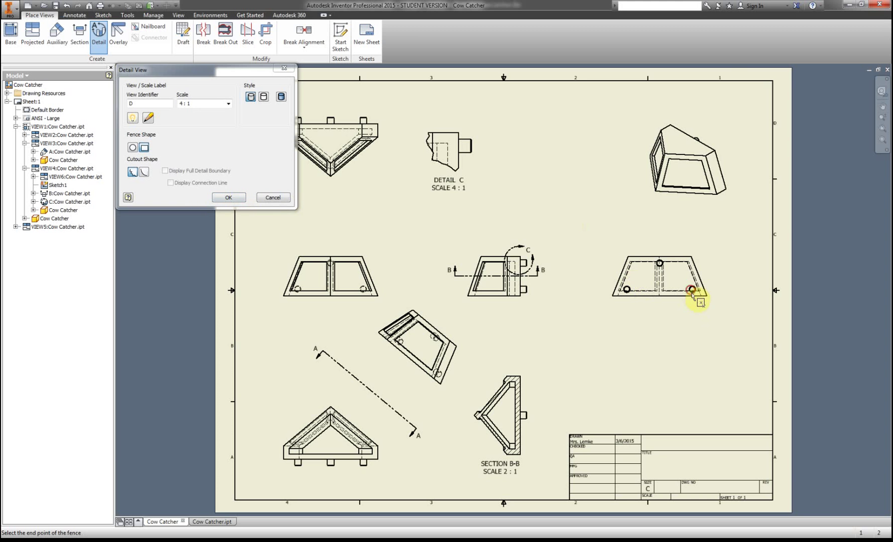
left_click(736, 336)
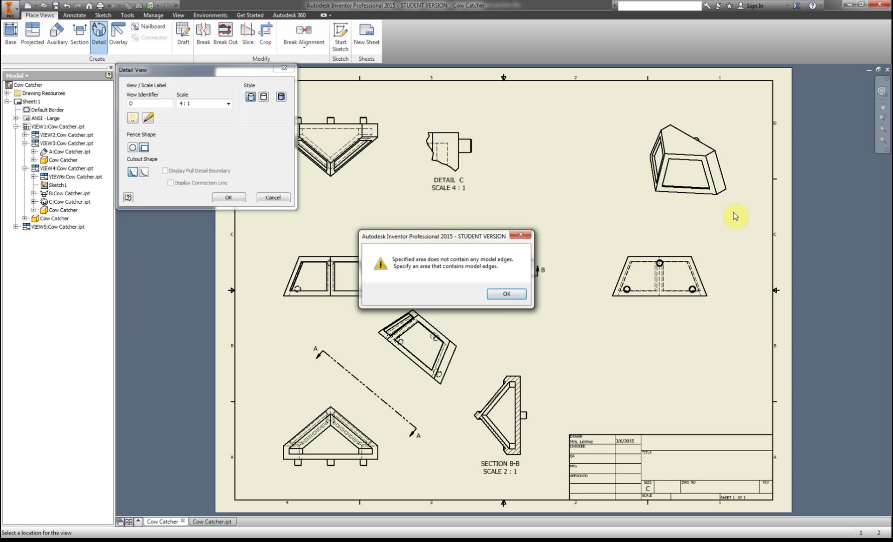
left_click(508, 295)
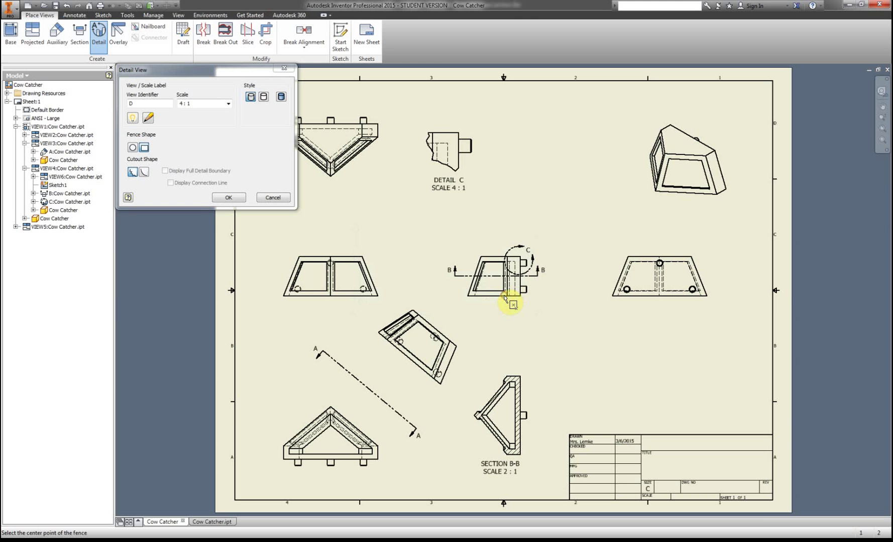
left_click(656, 255)
left_click(677, 276)
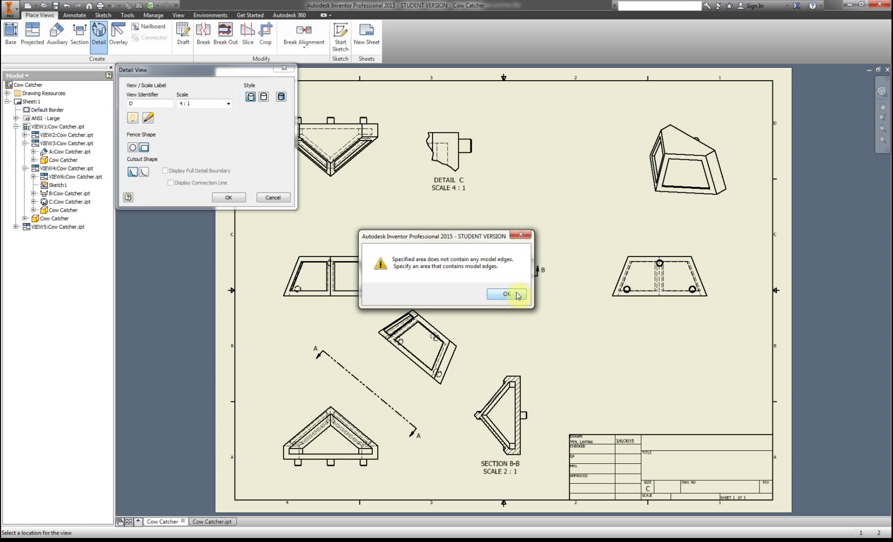
left_click(518, 294)
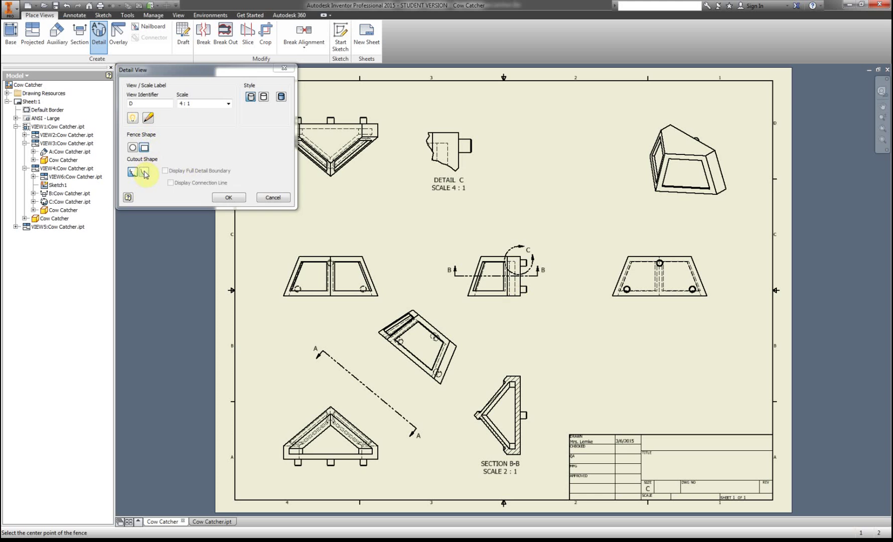
Retry the circular 4:1 detail fence around the rear view's lower-left peg, and cancel the detail view.
left_click(137, 147)
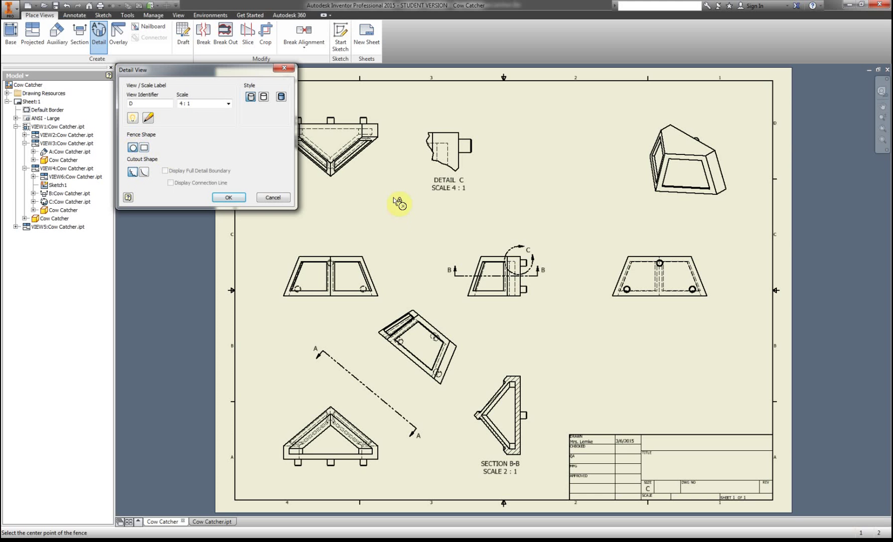
left_click(624, 290)
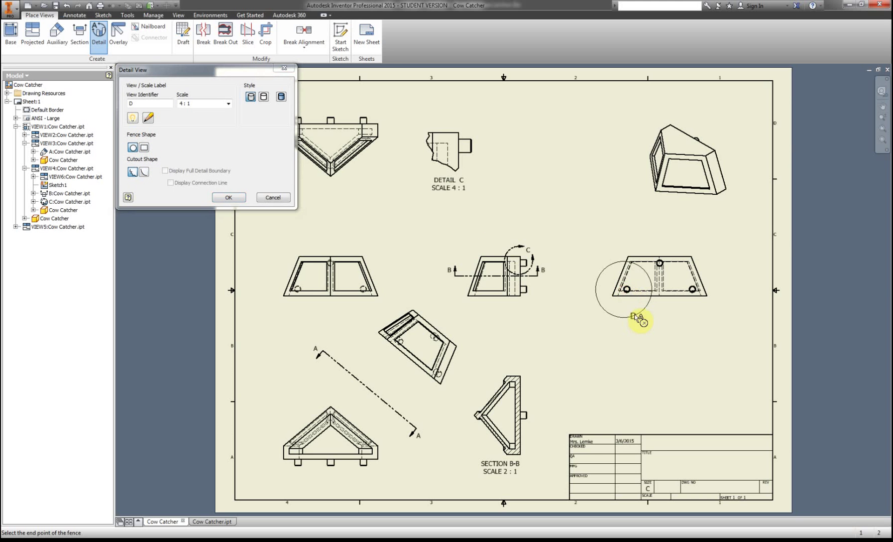
left_click(625, 305)
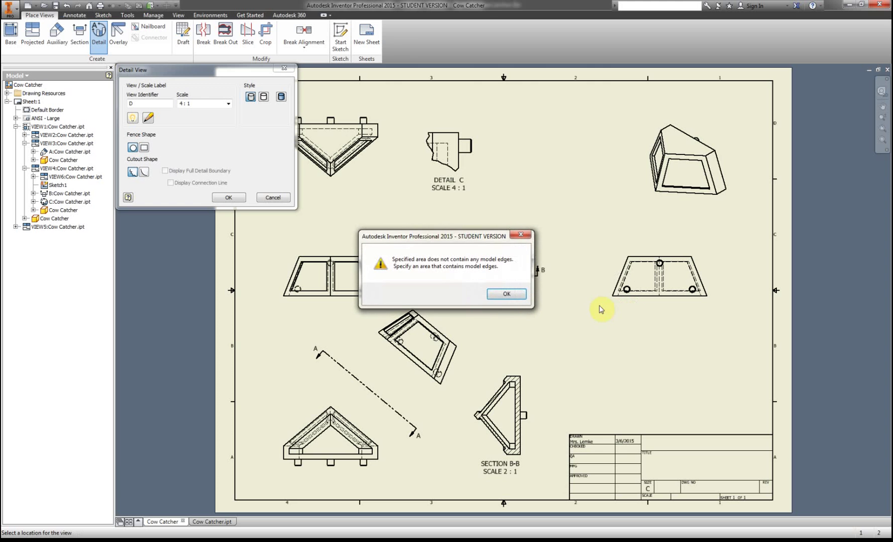
left_click(507, 295)
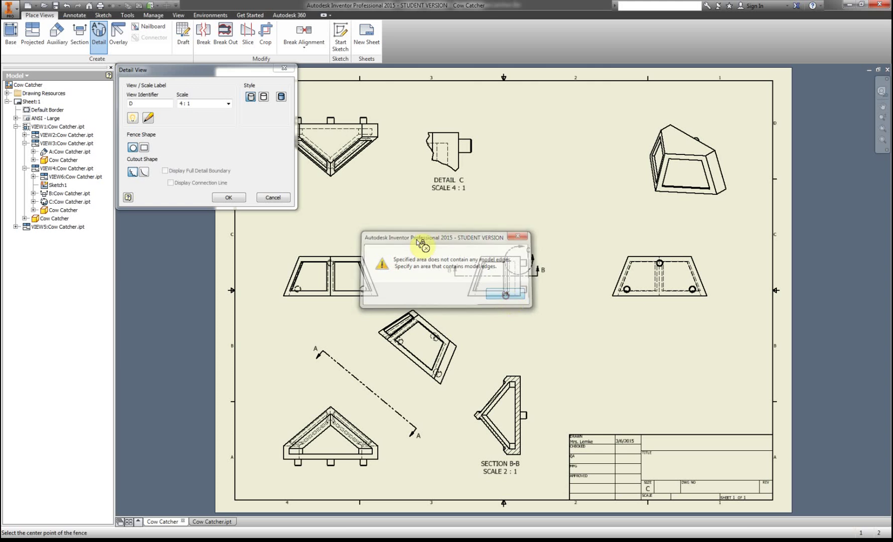
left_click(289, 71)
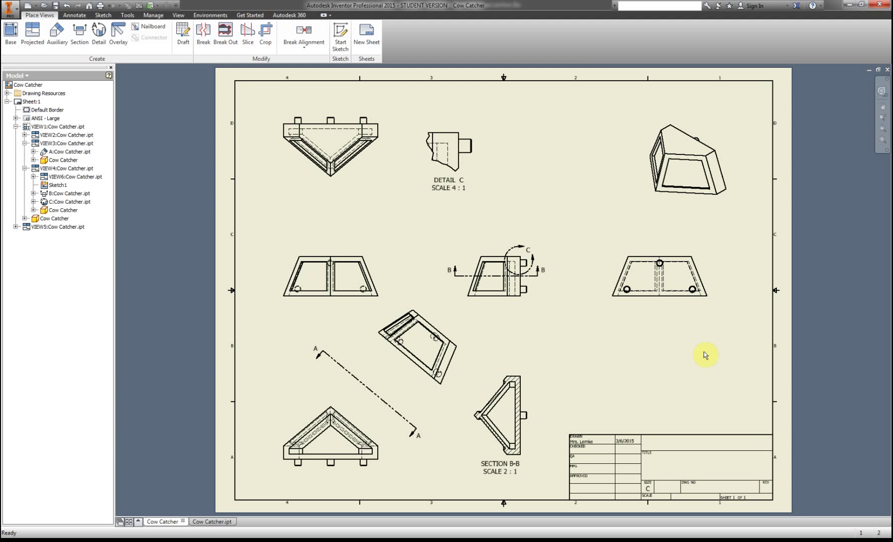
Set the isometric view's display style to shaded.
double_click(690, 177)
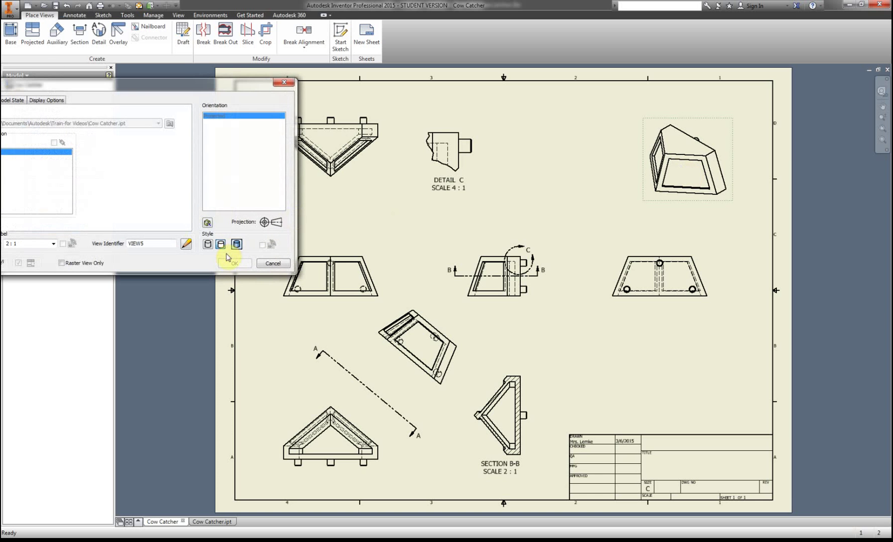
left_click(237, 245)
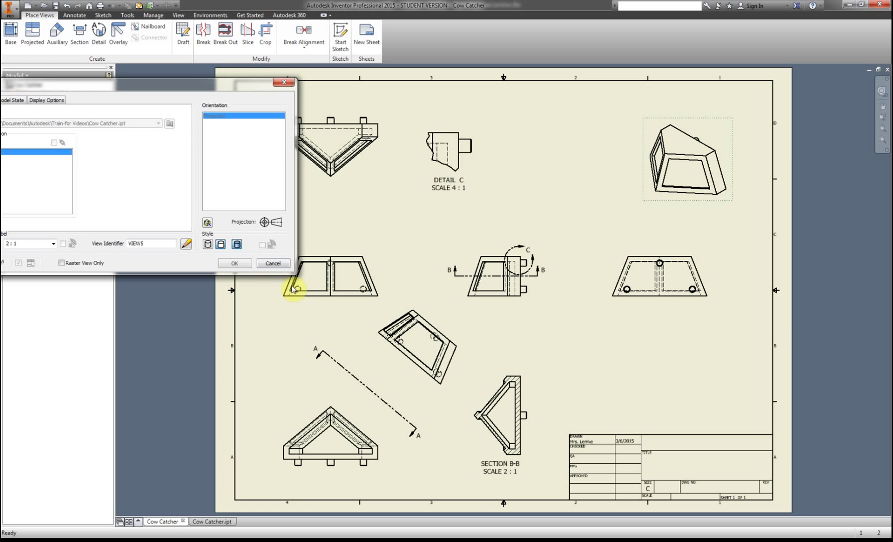
left_click(242, 265)
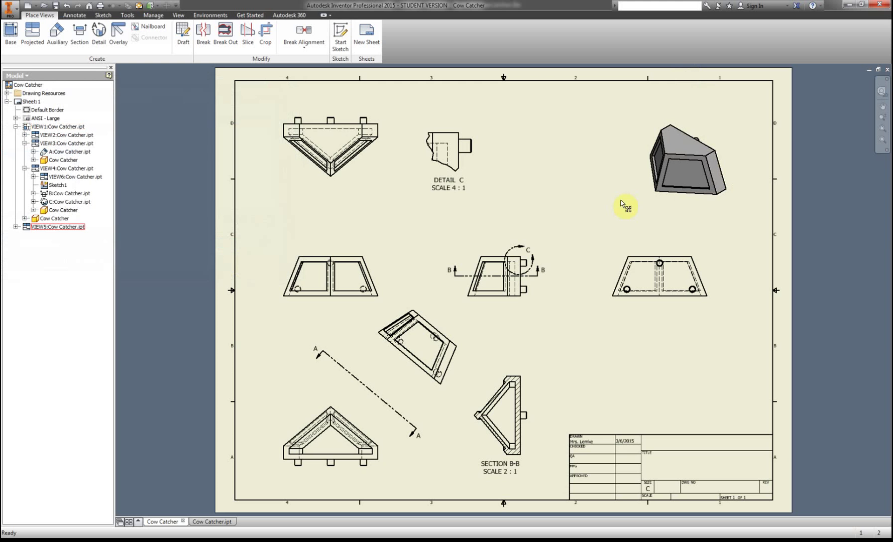